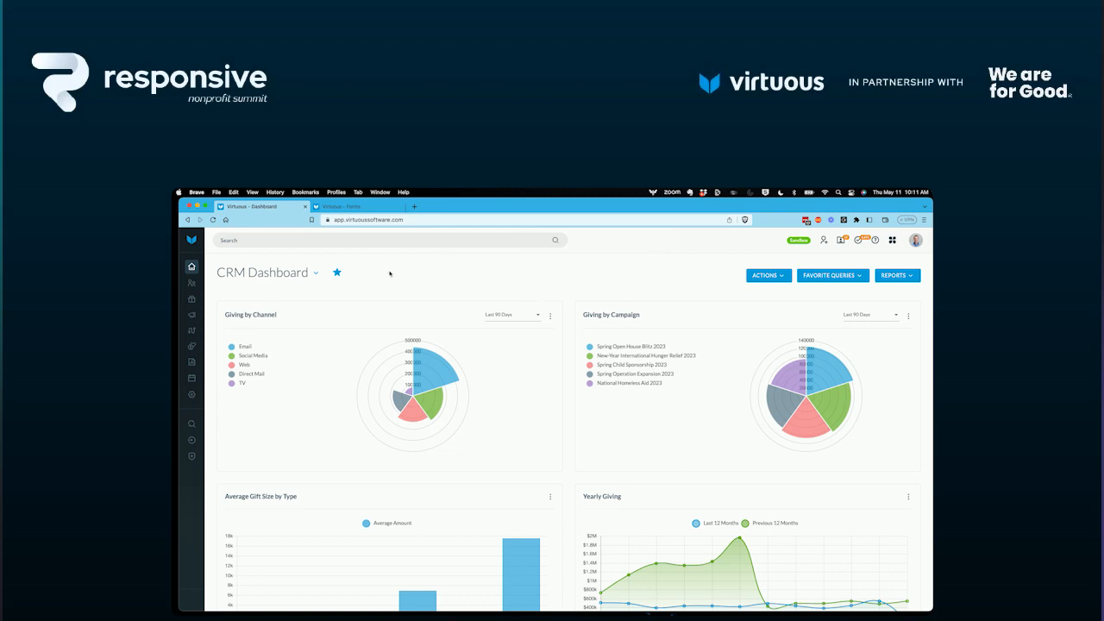
Go to the automation workflows and start creating a new workflow that targets Individuals.
{"action": "mouse_move", "coordinate": [192, 333]}
{"action": "left_click", "coordinate": [204, 332]}
{"action": "left_click", "coordinate": [222, 279]}
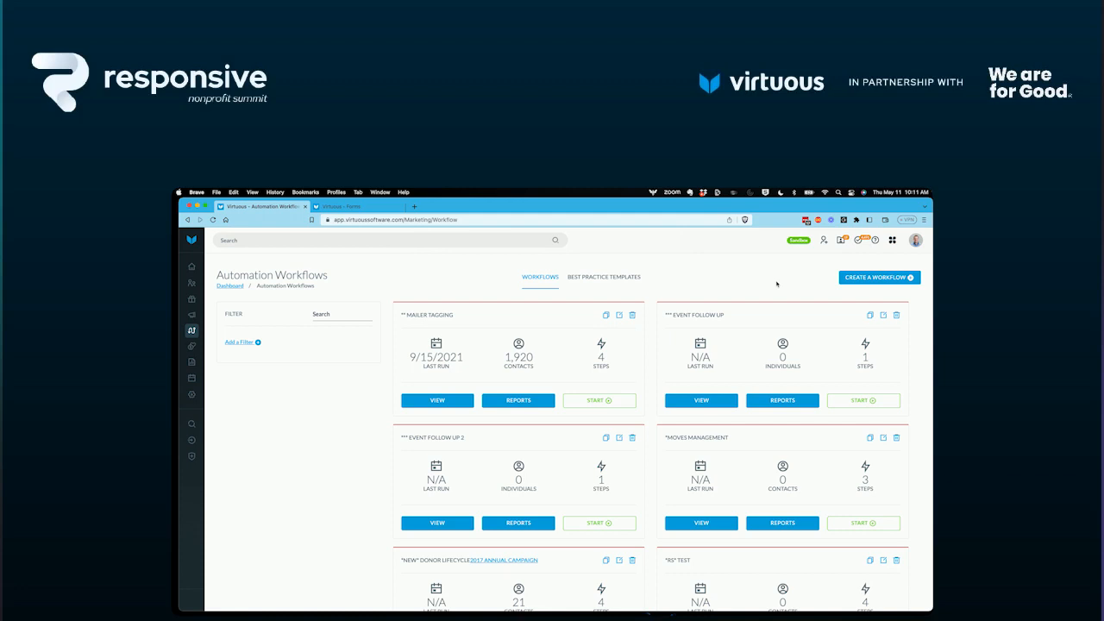
{"action": "left_click", "coordinate": [894, 278]}
{"action": "left_click", "coordinate": [651, 295]}
{"action": "left_click", "coordinate": [724, 300]}
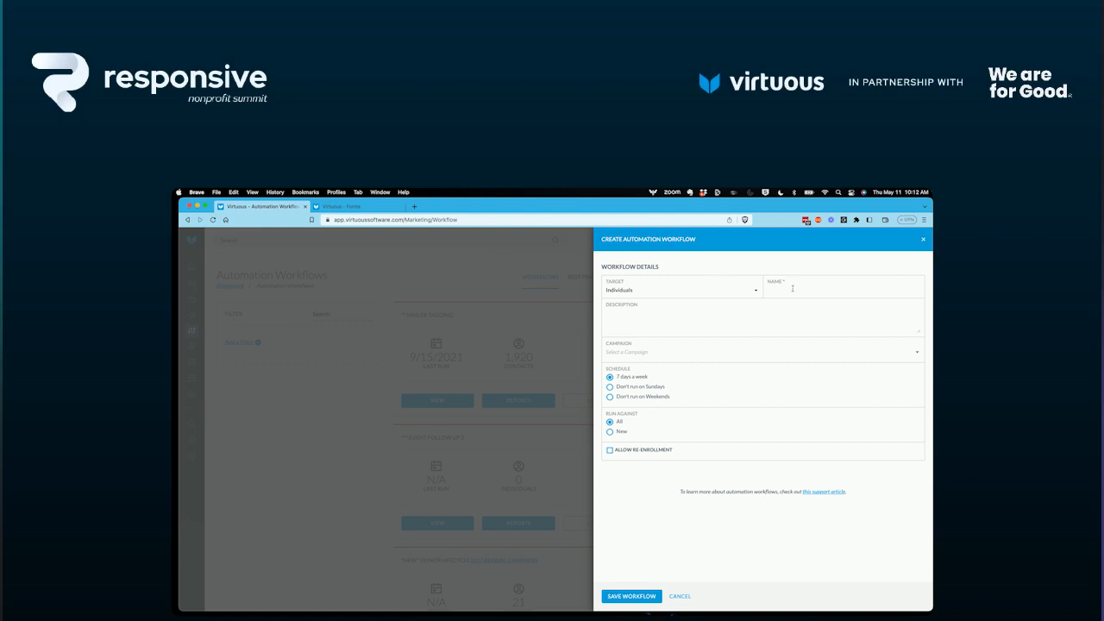
Name the workflow RNS Survey, run it only against new records after 05/01/2023, and save it.
{"action": "type", "text": "Usrvey"}
{"action": "key", "text": "BackSpace"}
{"action": "key", "text": "BackSpace"}
{"action": "left_click", "coordinate": [610, 433]}
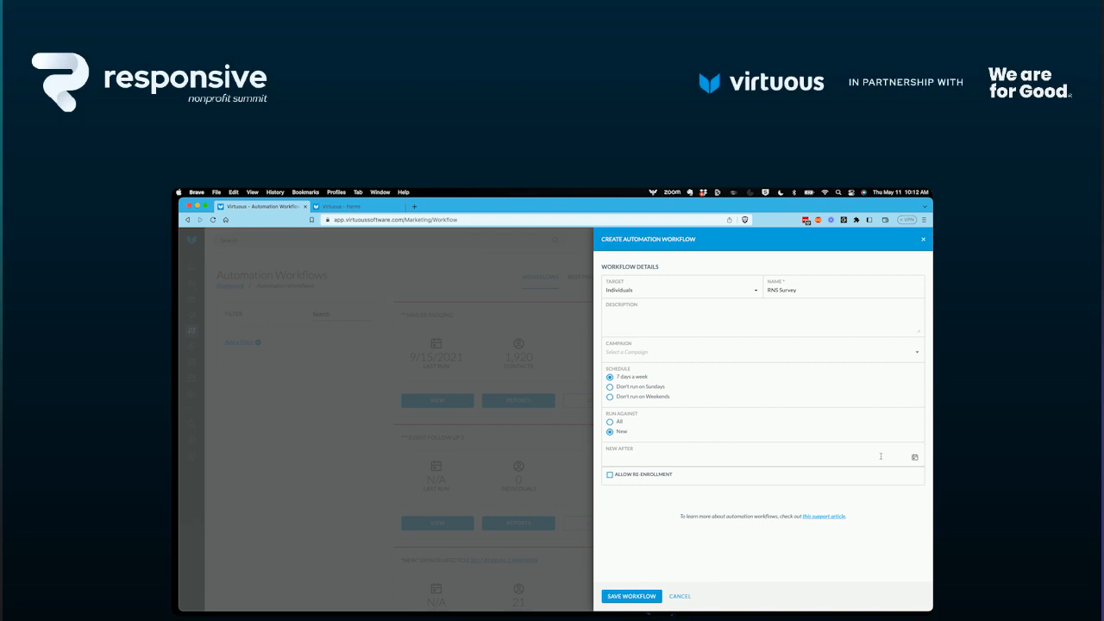
{"action": "left_click", "coordinate": [914, 458]}
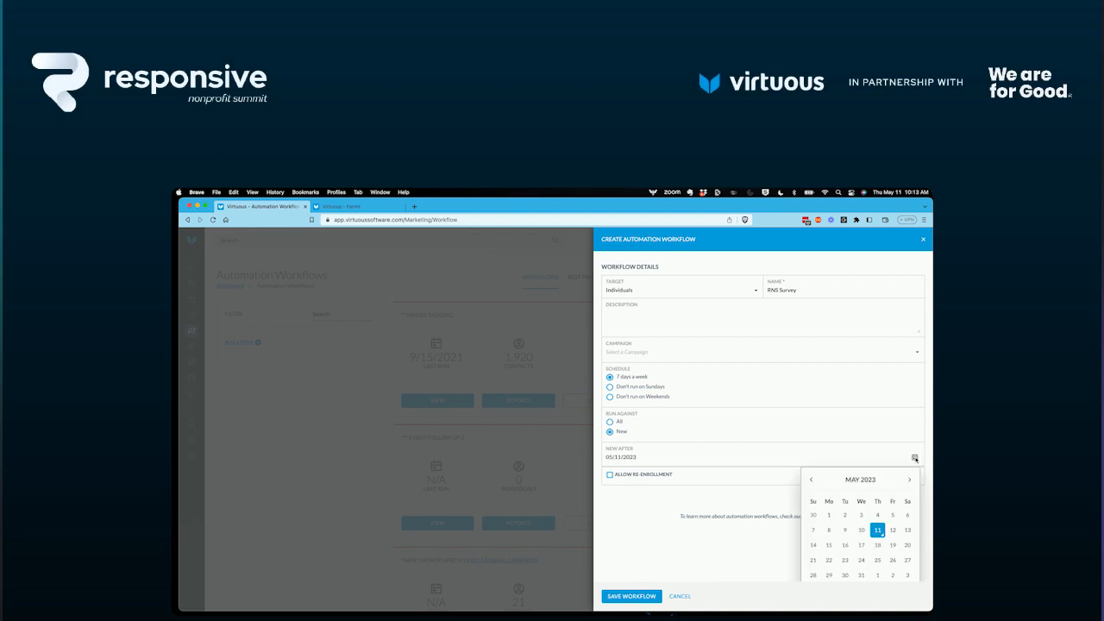
{"action": "left_click", "coordinate": [829, 515]}
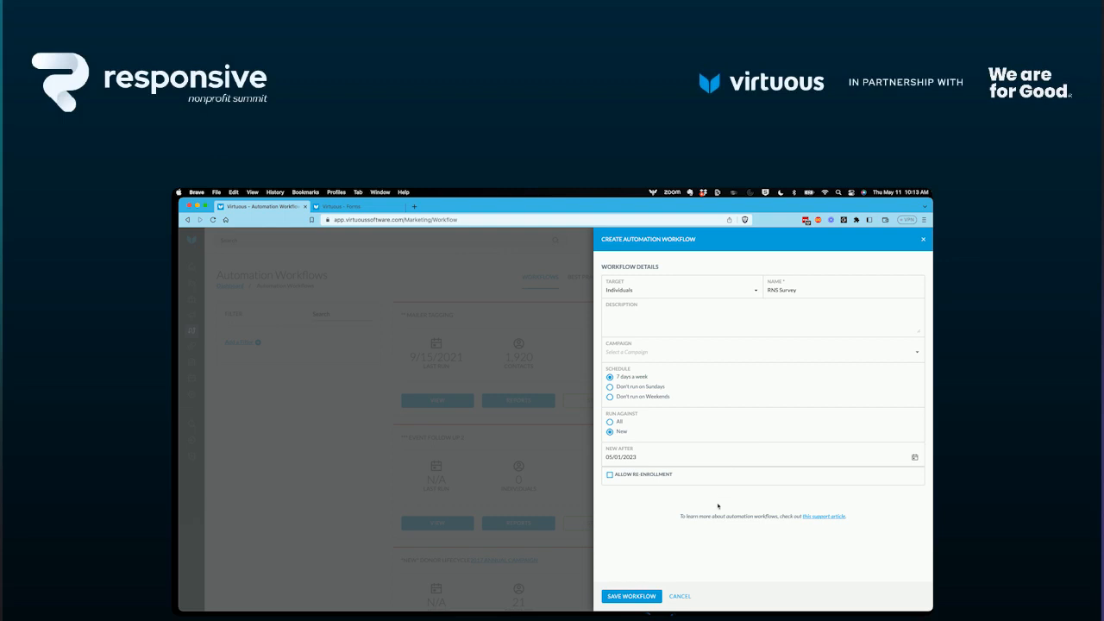
{"action": "left_click", "coordinate": [632, 596]}
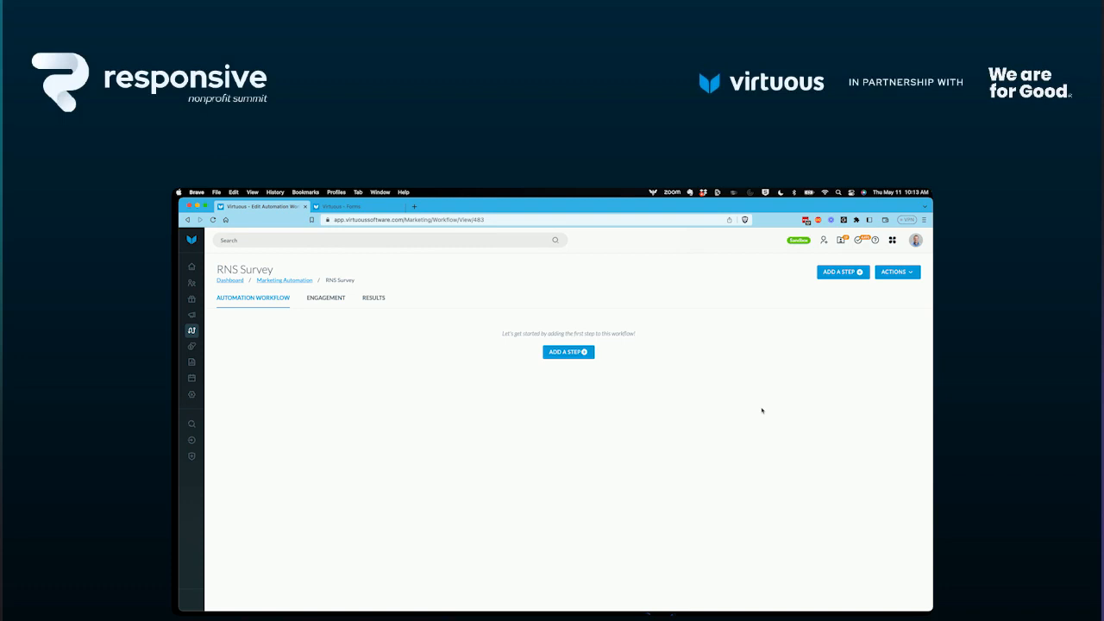
Add a first workflow step named Form Submission that uses the saved query RNS Survey Workflow, and save it.
{"action": "left_click", "coordinate": [560, 353]}
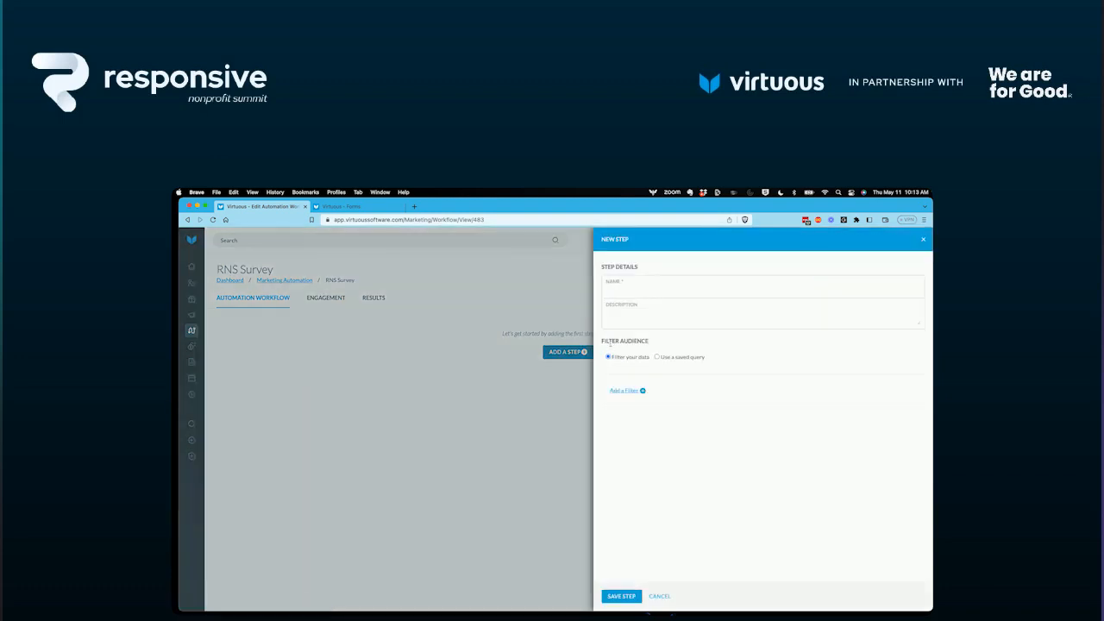
{"action": "type", "text": "Form Submission"}
{"action": "left_click", "coordinate": [658, 357]}
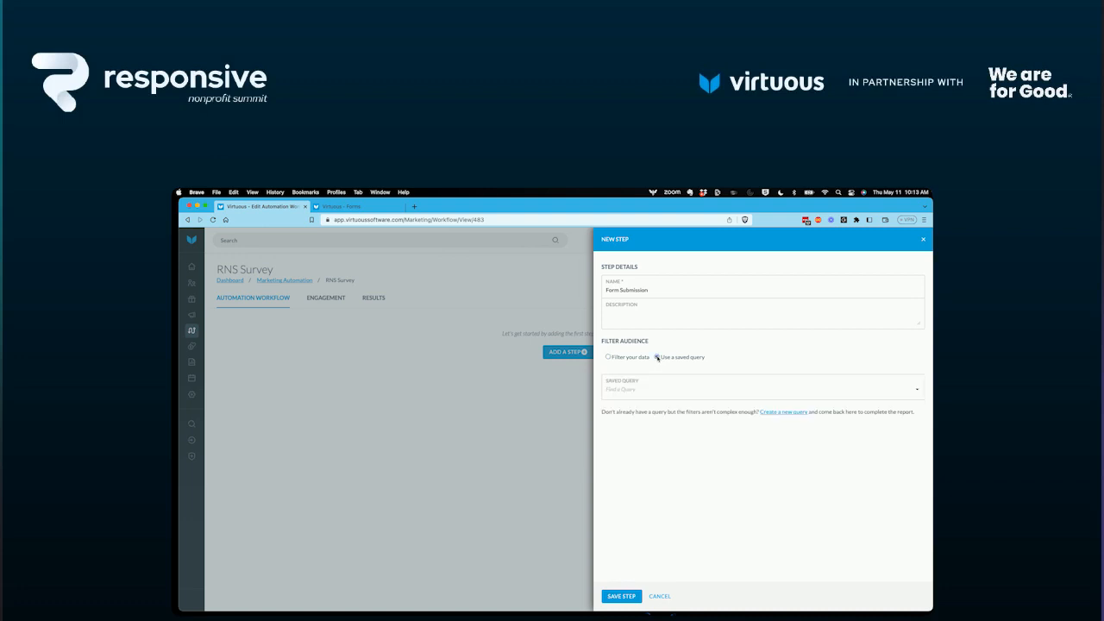
{"action": "left_click", "coordinate": [629, 390]}
{"action": "type", "text": "RNS"}
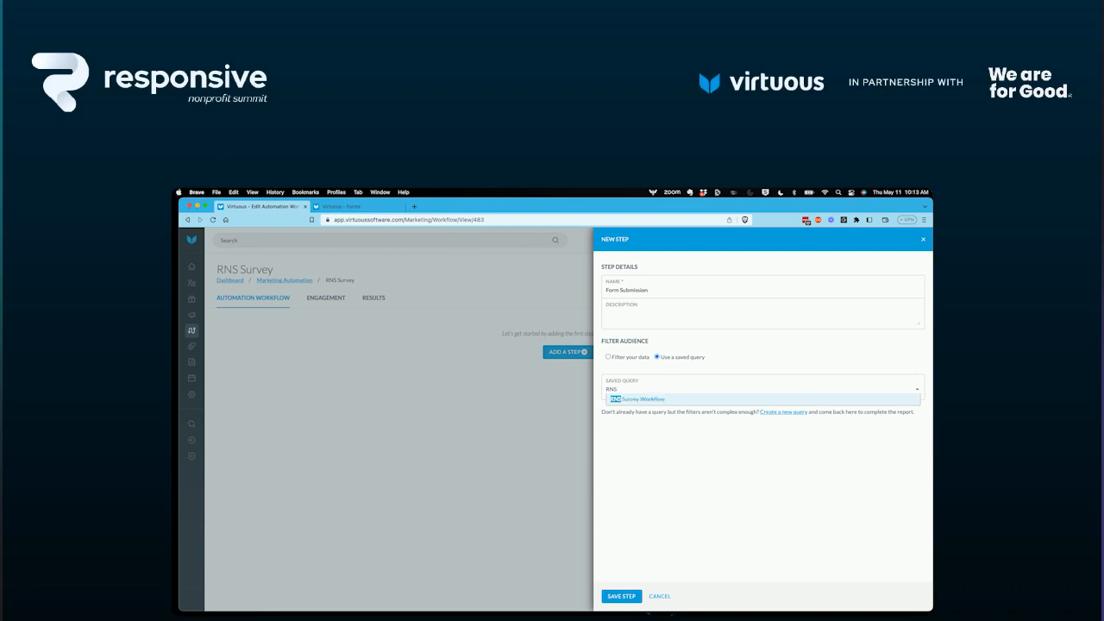
{"action": "left_click", "coordinate": [627, 399]}
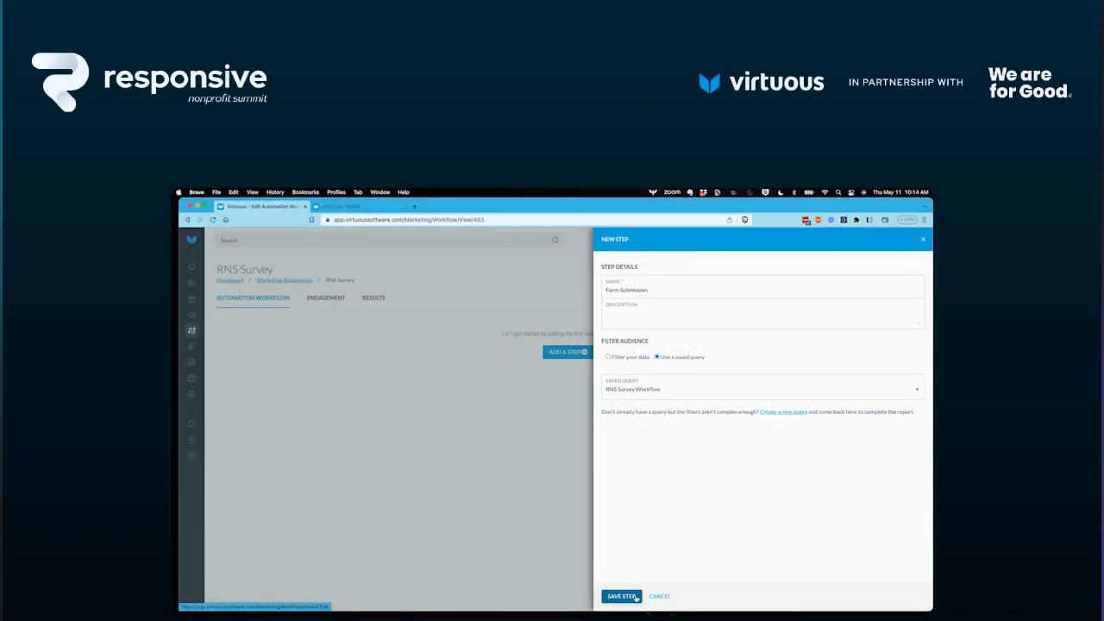
{"action": "left_click", "coordinate": [636, 596]}
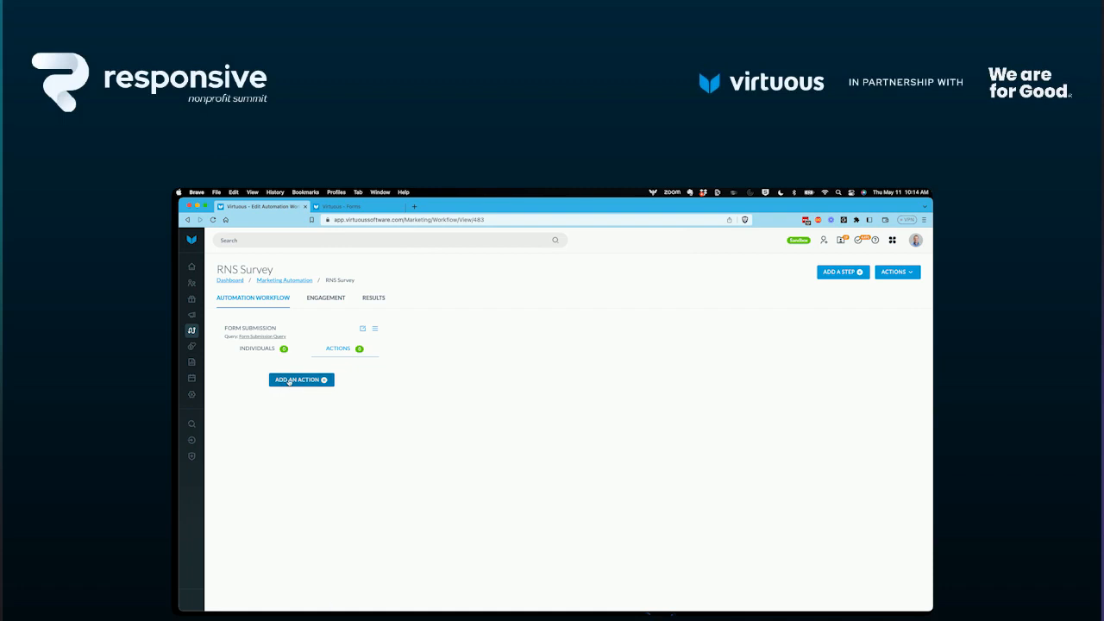
Add a Marketing Email action to the Form Submission step that sends the RNS Survey email, and save it.
{"action": "left_click", "coordinate": [290, 382]}
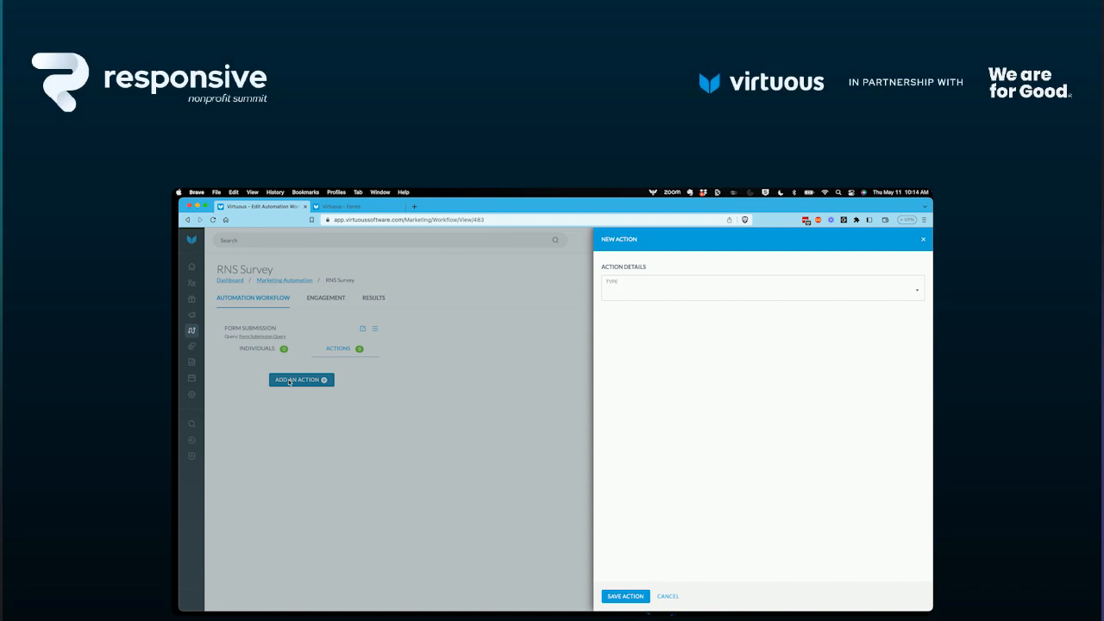
{"action": "left_click", "coordinate": [636, 292]}
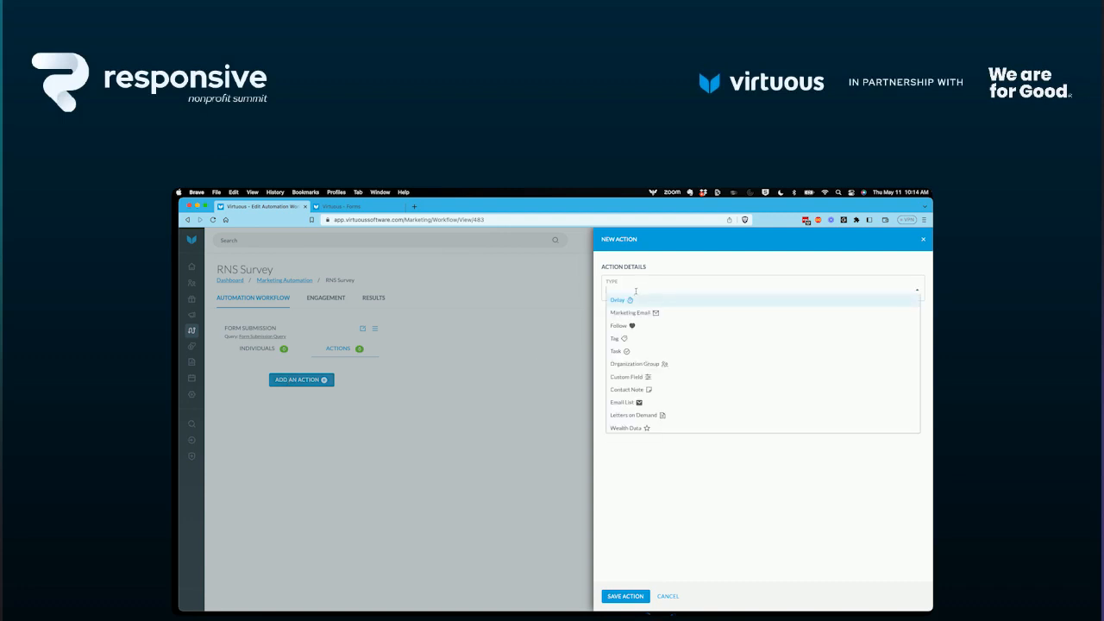
{"action": "left_click", "coordinate": [638, 314]}
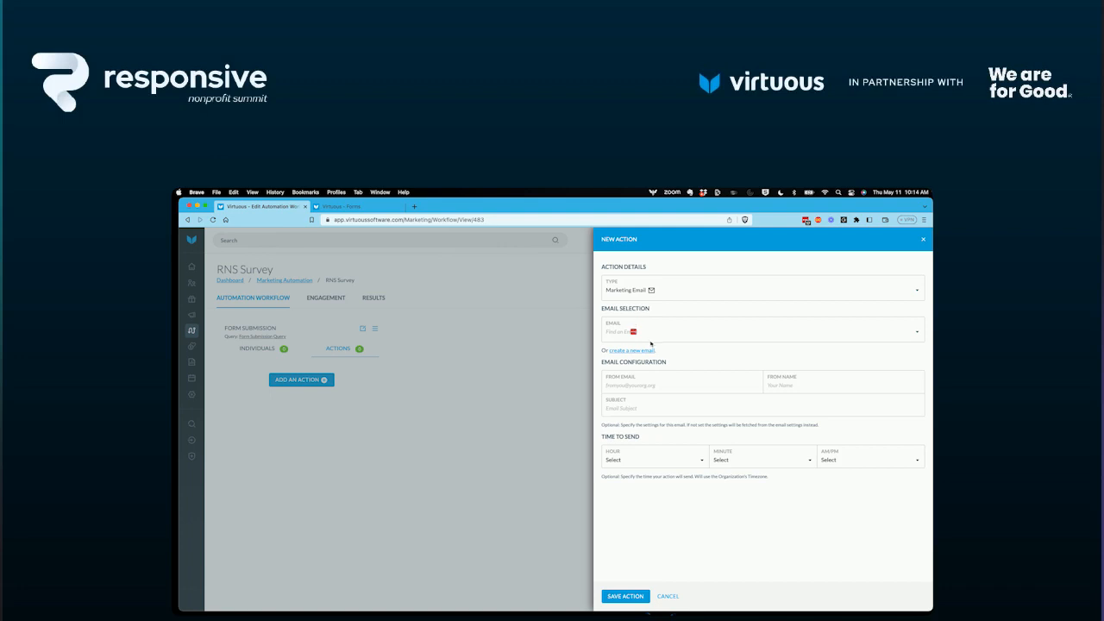
{"action": "left_click", "coordinate": [661, 331]}
{"action": "type", "text": "R"}
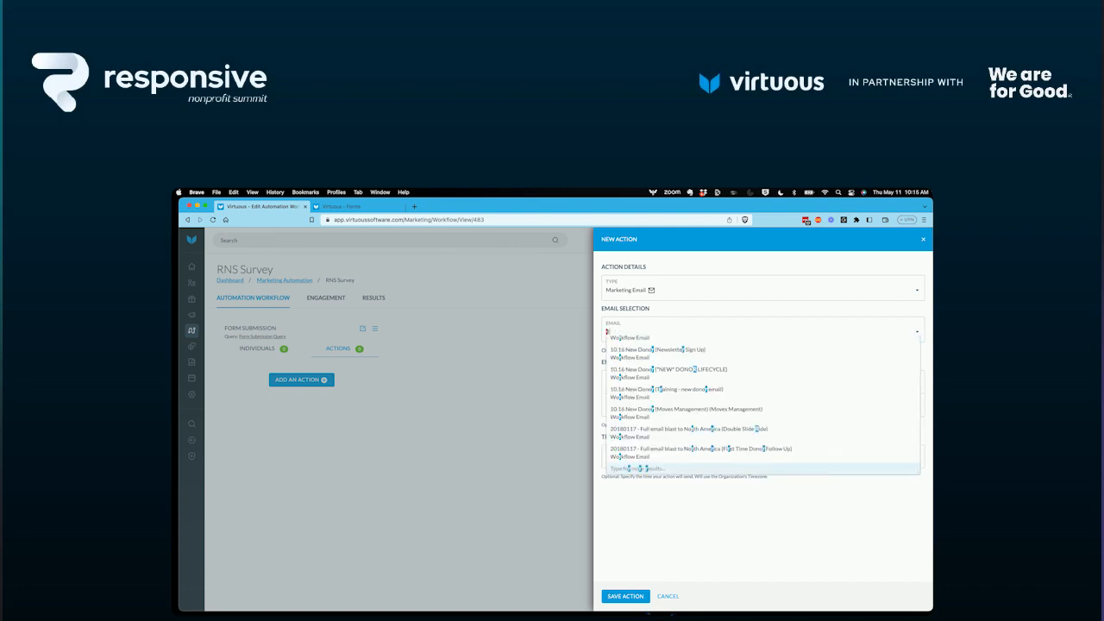
{"action": "type", "text": "NS"}
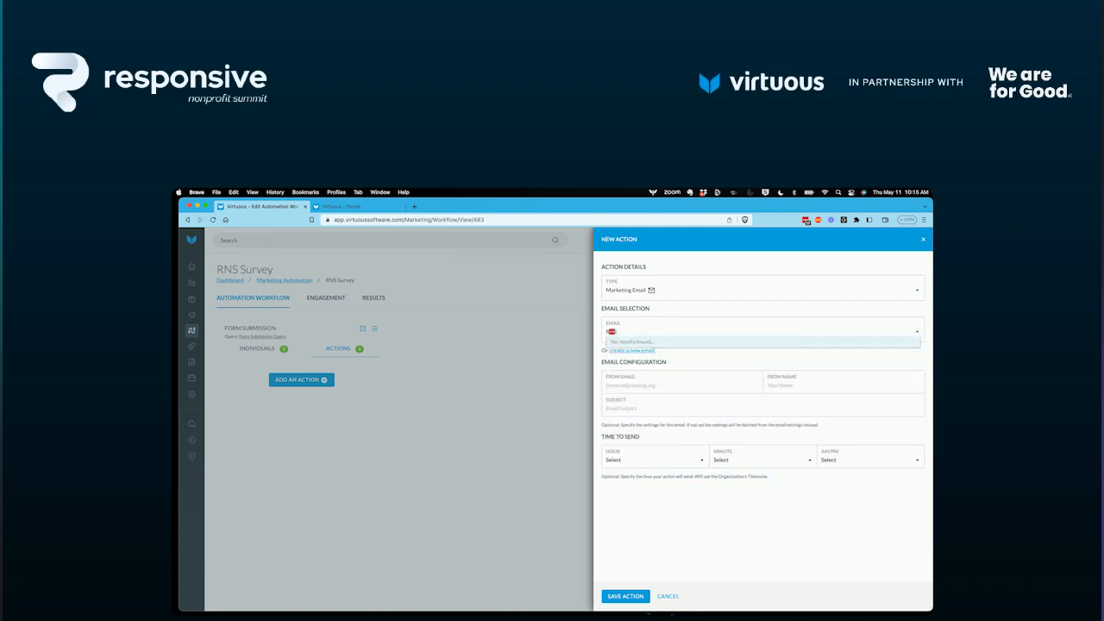
{"action": "left_click", "coordinate": [647, 347]}
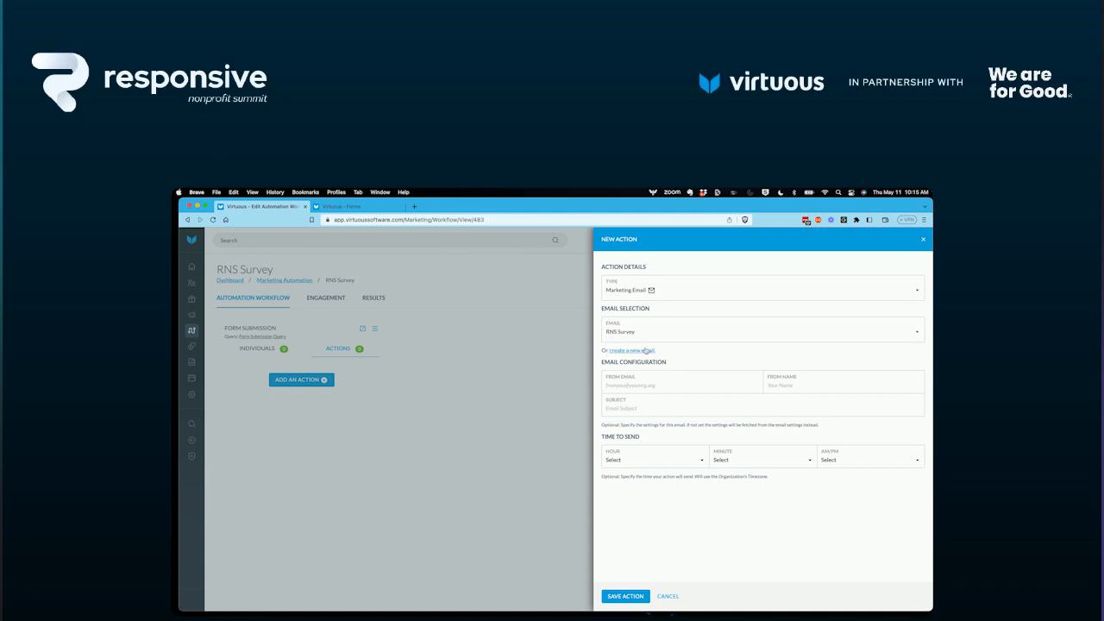
{"action": "left_click", "coordinate": [630, 597]}
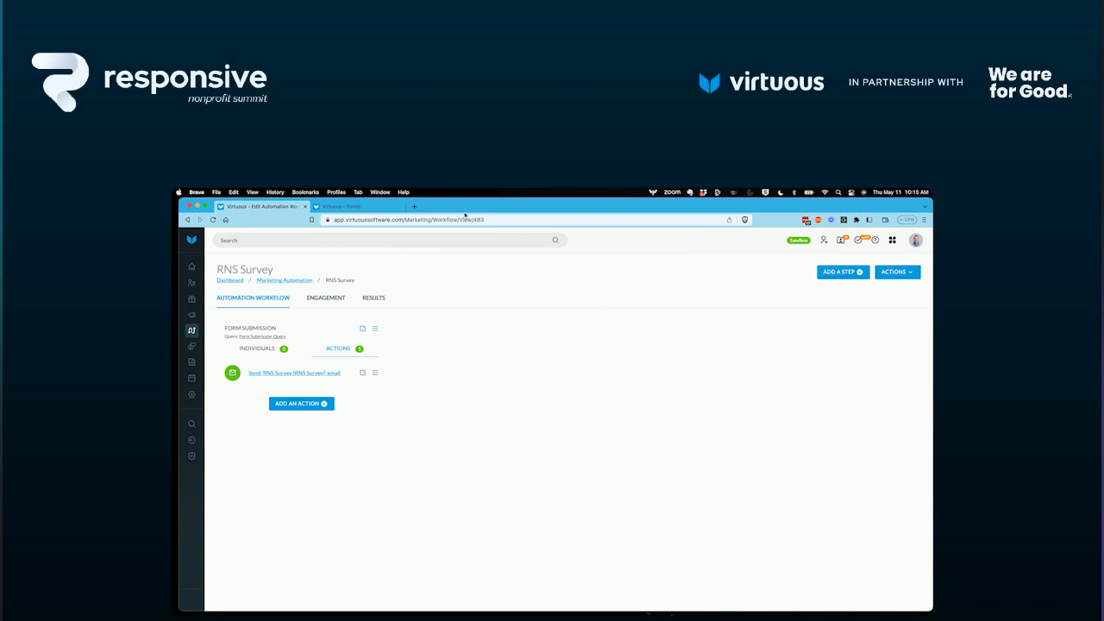
Open the RNS Survey form for editing and add the Individual Custom Collection: Survey Data field above the submit button.
{"action": "left_click", "coordinate": [349, 208]}
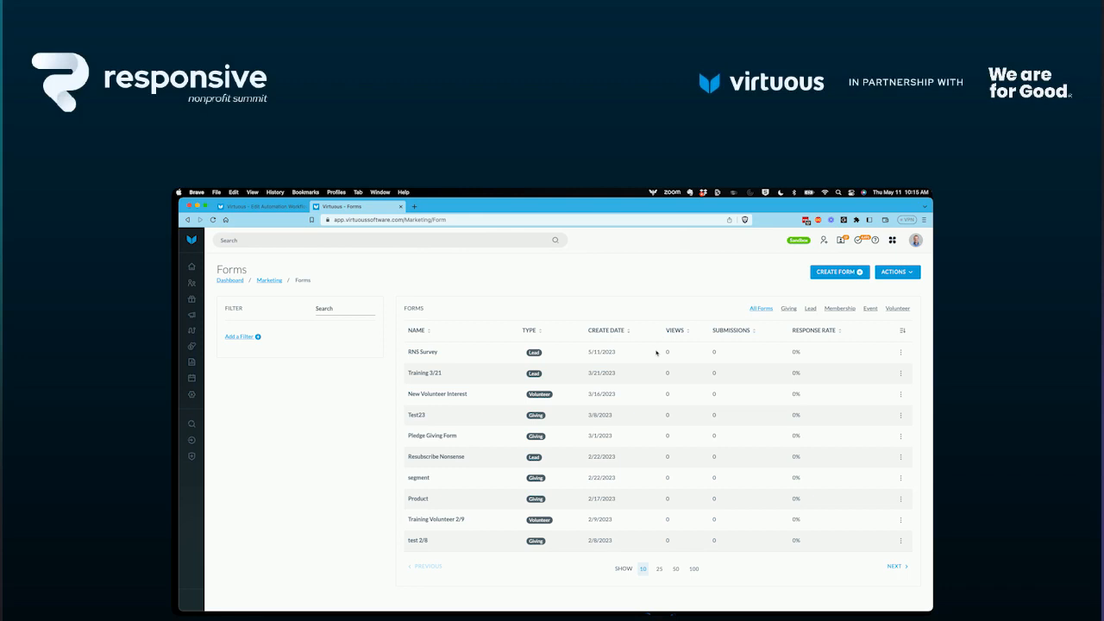
{"action": "left_click", "coordinate": [900, 352]}
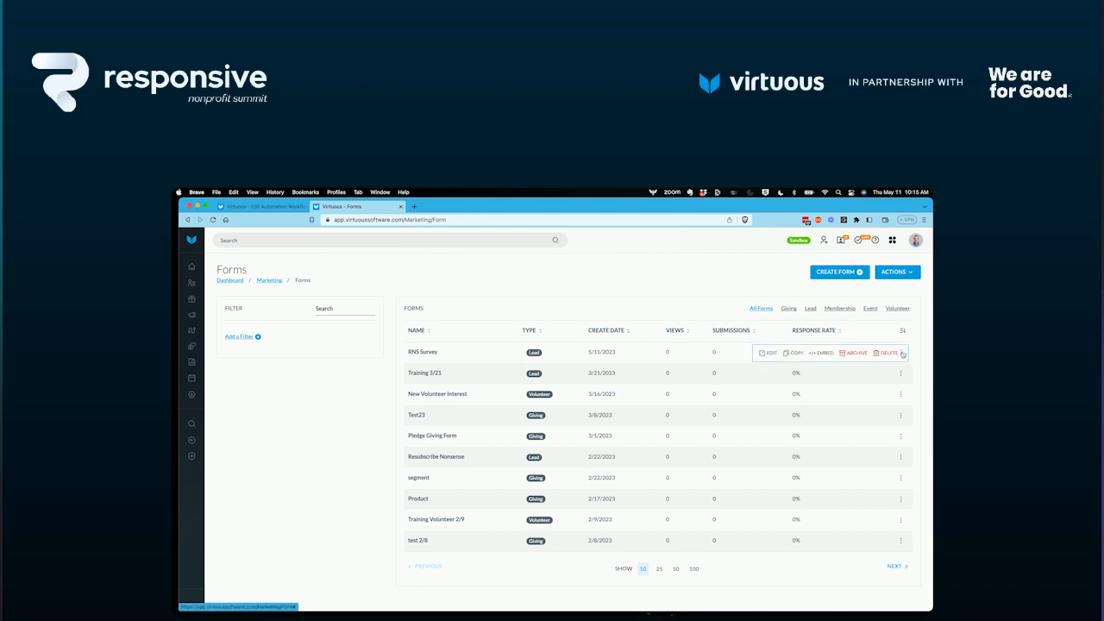
{"action": "left_click", "coordinate": [764, 354]}
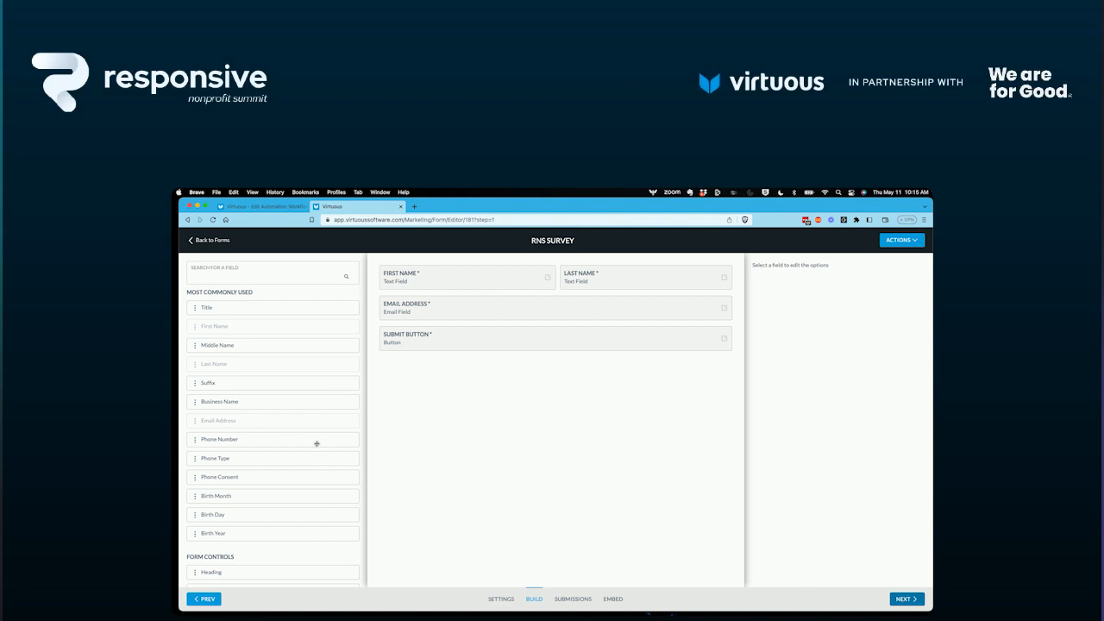
{"action": "scroll", "coordinate": [317, 443], "scroll_direction": "down", "scroll_amount": 15}
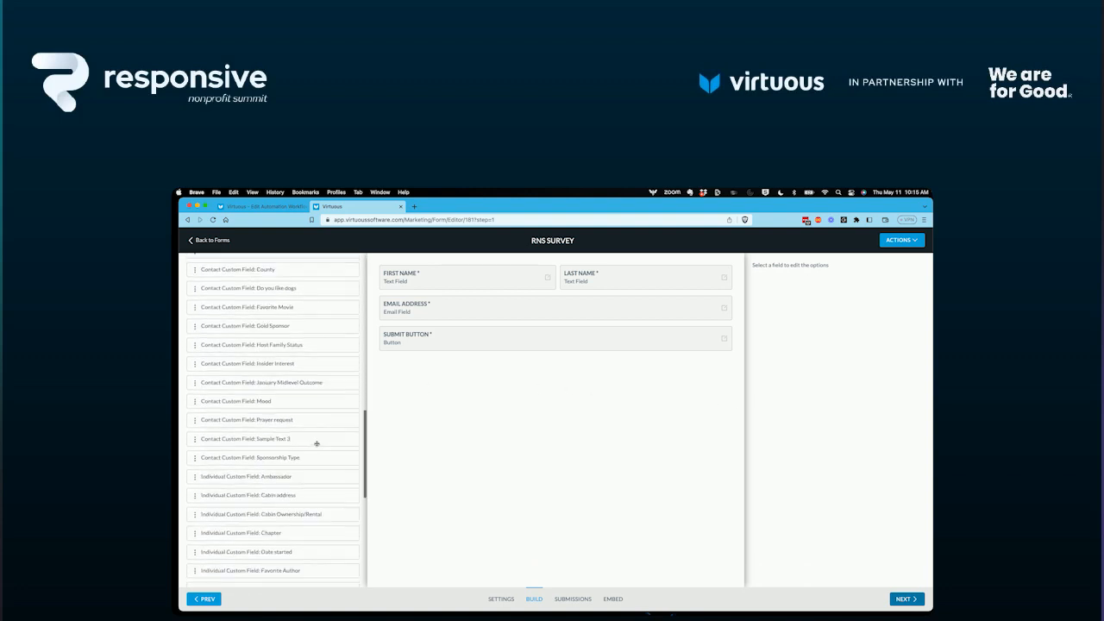
{"action": "scroll", "coordinate": [316, 444], "scroll_direction": "down", "scroll_amount": 3}
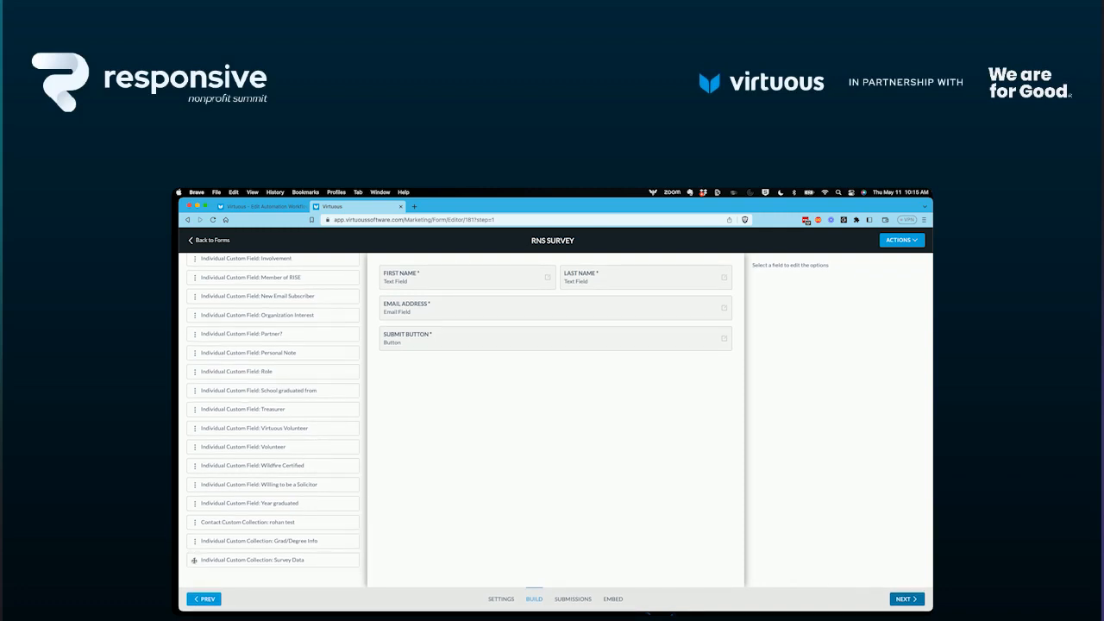
{"action": "left_click_drag", "start_coordinate": [194, 561], "coordinate": [440, 334]}
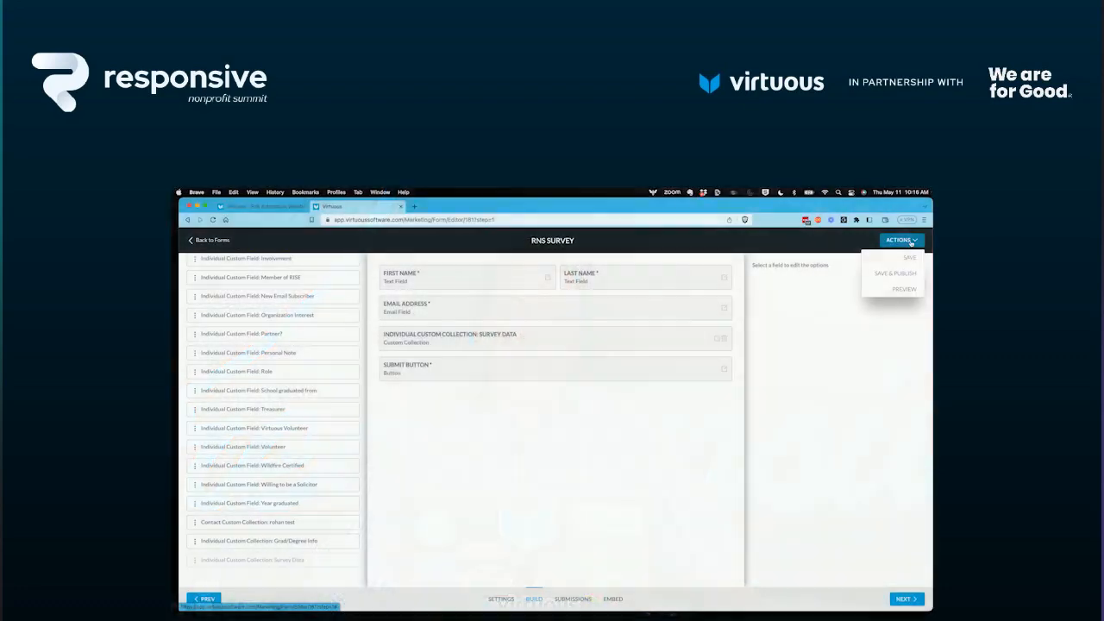
Preview the form and choose Tutoring program and After school program as the programs of interest.
{"action": "left_click", "coordinate": [906, 289]}
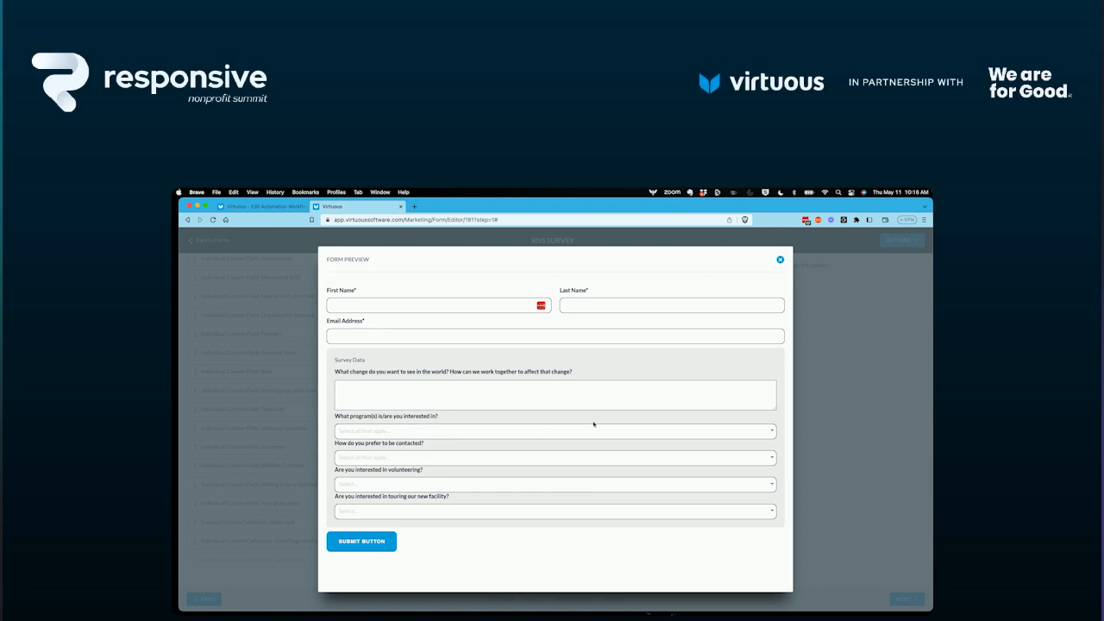
{"action": "left_click", "coordinate": [378, 389]}
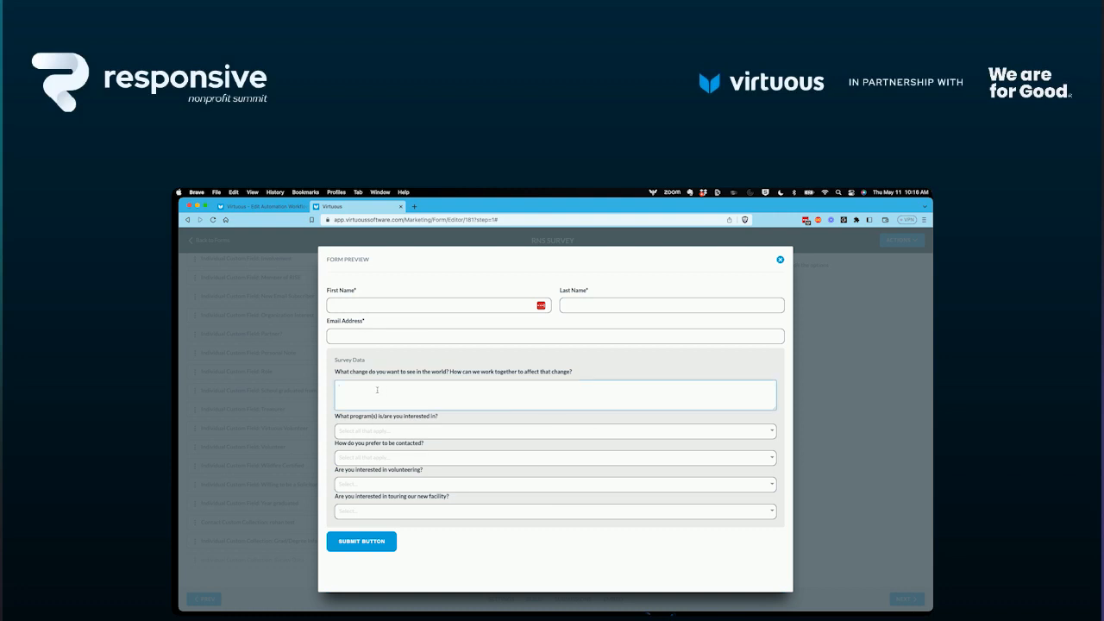
{"action": "left_click", "coordinate": [536, 430]}
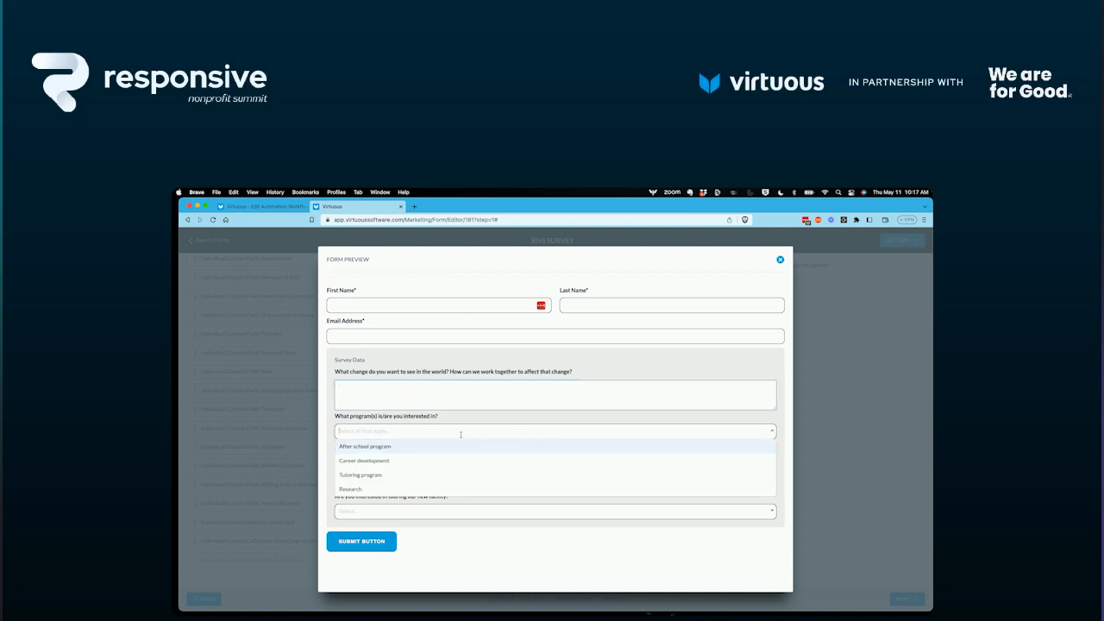
{"action": "left_click", "coordinate": [370, 478]}
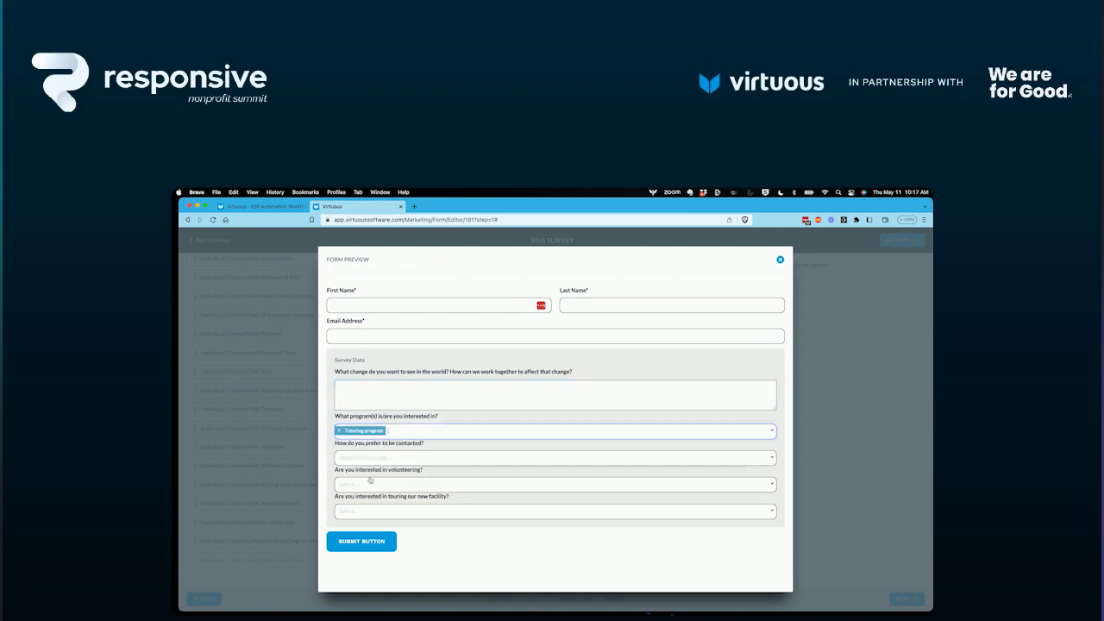
{"action": "left_click", "coordinate": [395, 429]}
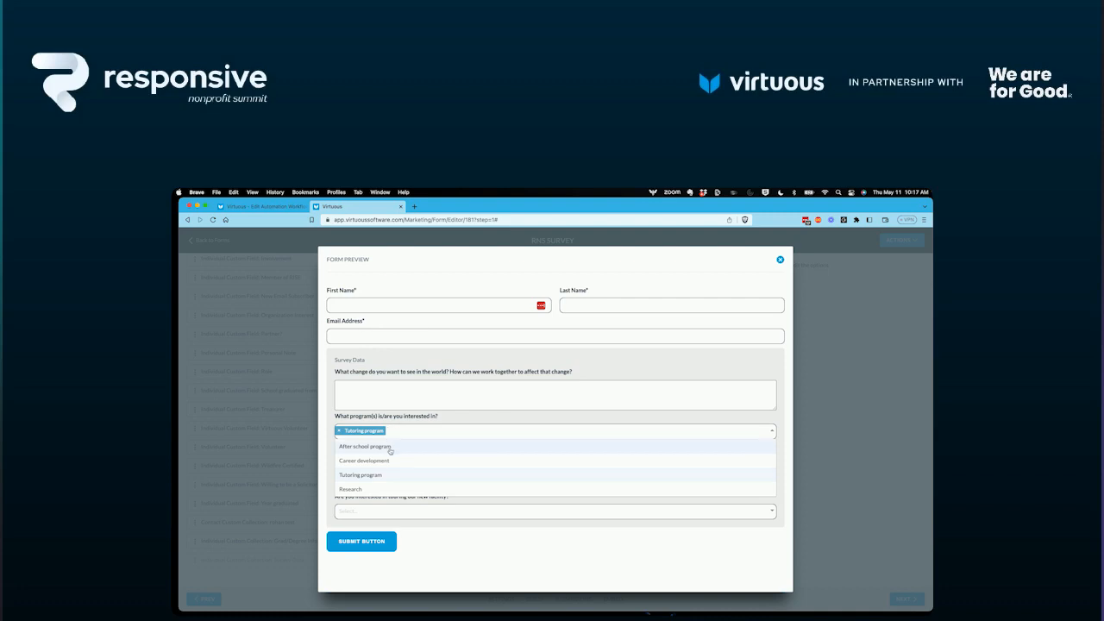
{"action": "left_click", "coordinate": [388, 447]}
Choose Text and Email as the preferred contact methods in the form preview.
{"action": "left_click", "coordinate": [432, 455]}
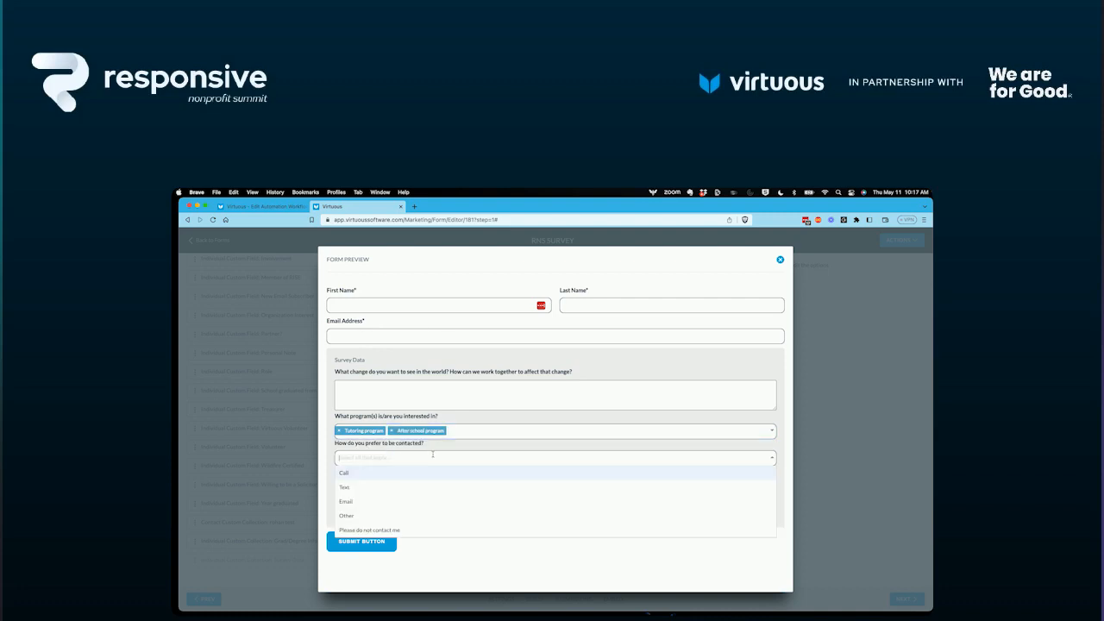
{"action": "left_click", "coordinate": [372, 488]}
{"action": "left_click", "coordinate": [380, 458]}
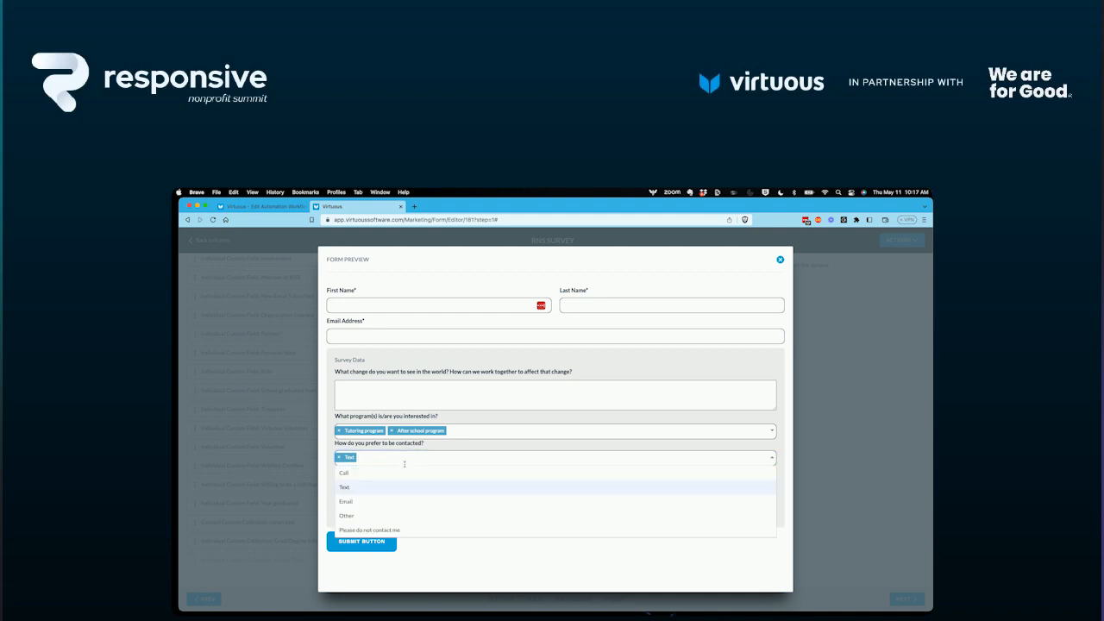
{"action": "left_click", "coordinate": [362, 505]}
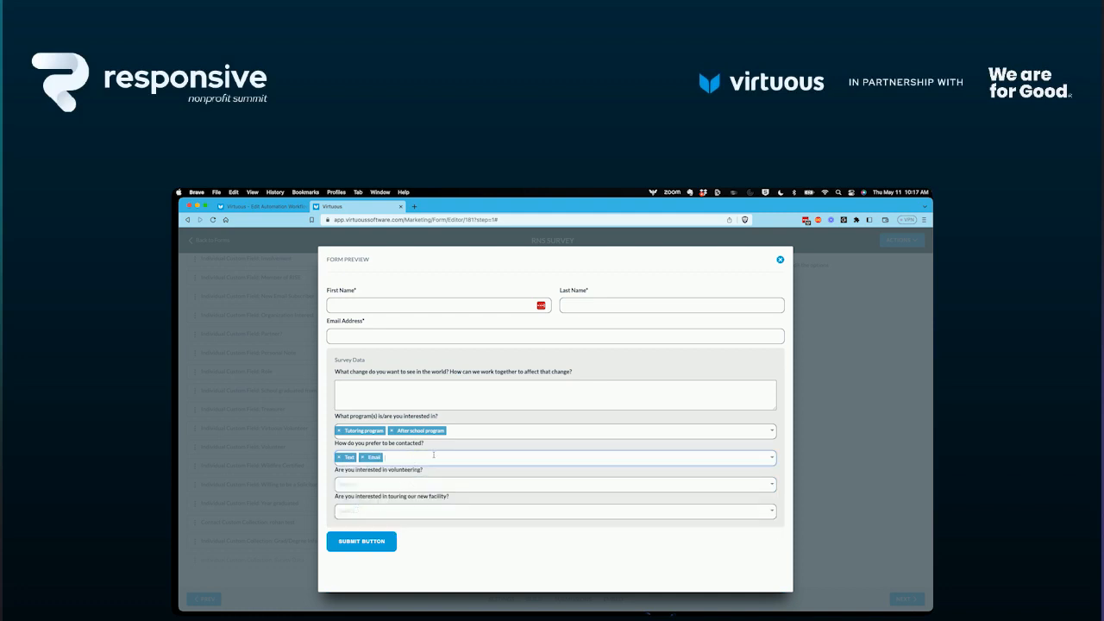
Answer Yes to the volunteering and new facility tour questions in the form preview.
{"action": "left_click", "coordinate": [394, 489]}
{"action": "left_click", "coordinate": [373, 506]}
{"action": "left_click", "coordinate": [401, 511]}
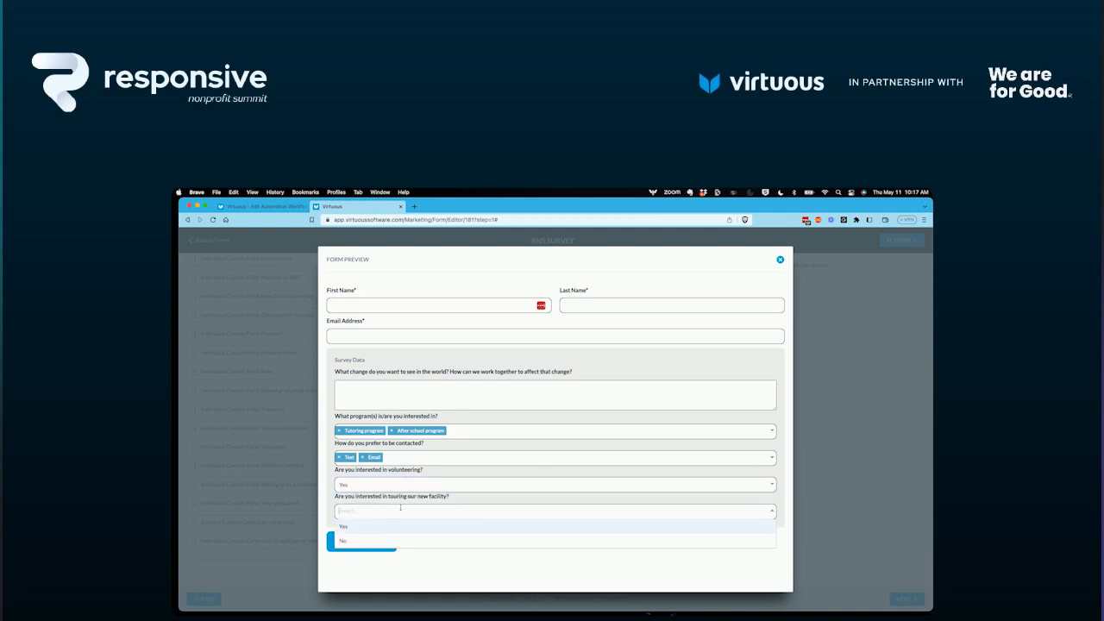
{"action": "left_click", "coordinate": [382, 527]}
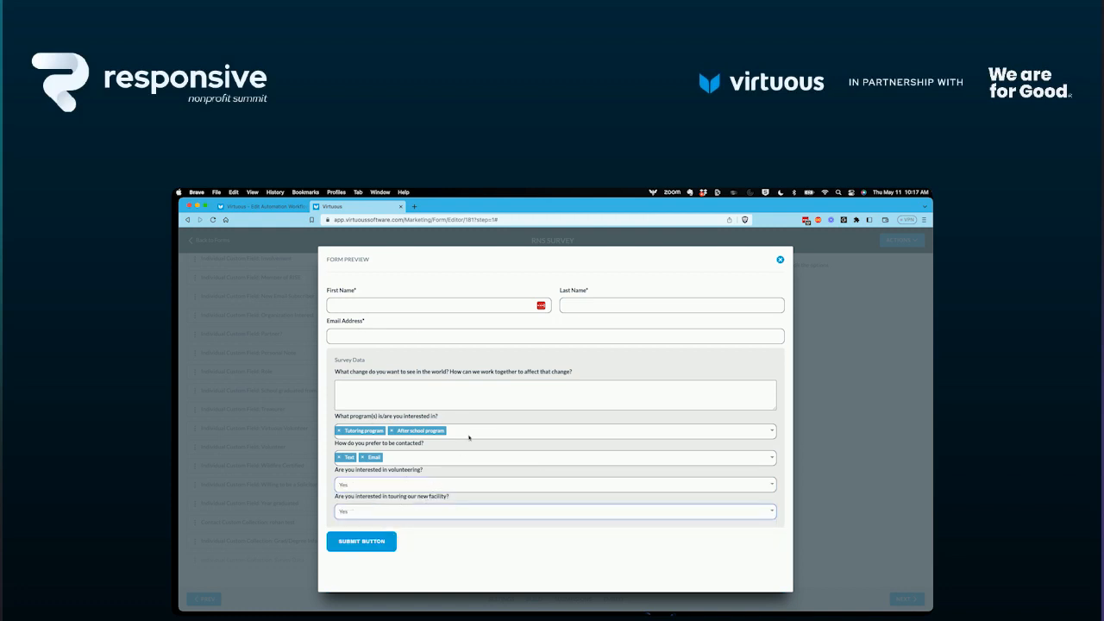
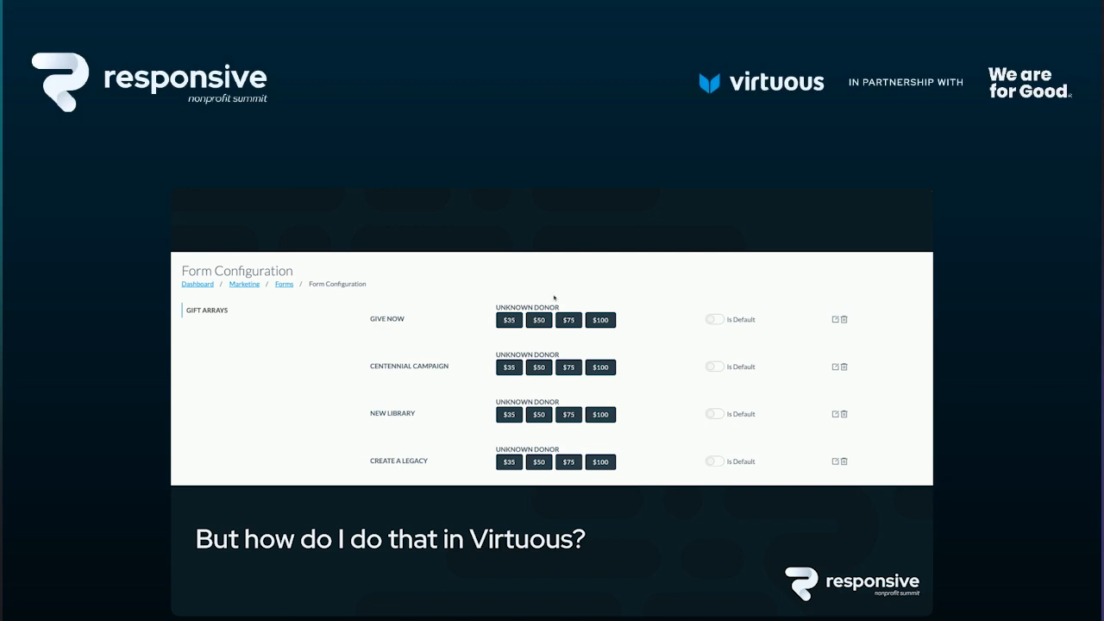
{"action": "left_click", "coordinate": [491, 226]}
{"action": "left_click", "coordinate": [491, 226]}
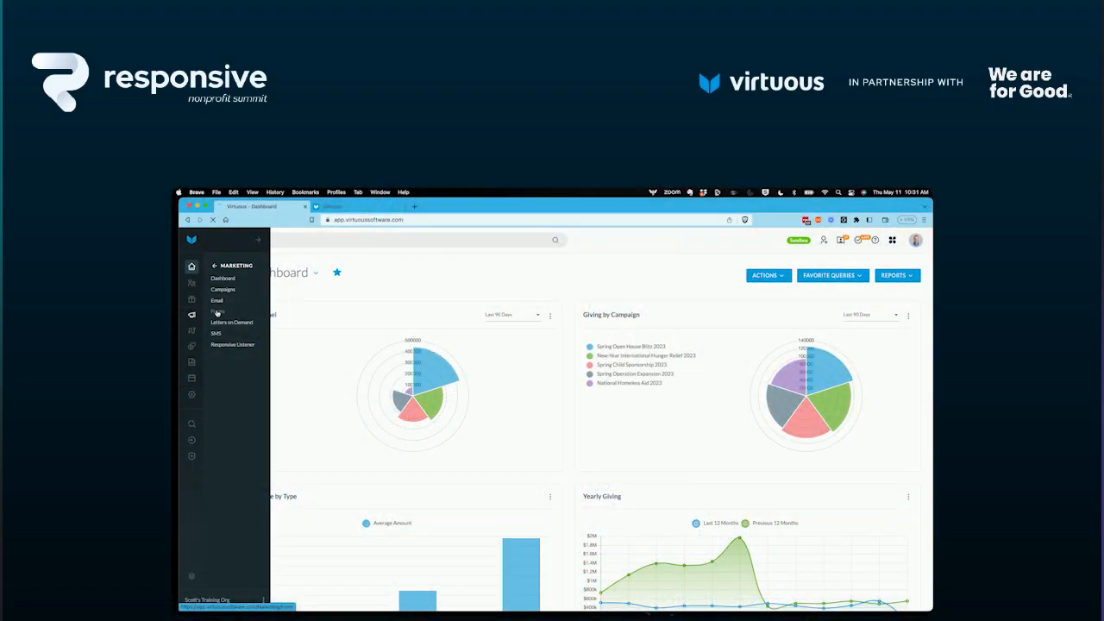
Go to the marketing forms list and open the form configuration with the gift arrays.
{"action": "left_click", "coordinate": [217, 312]}
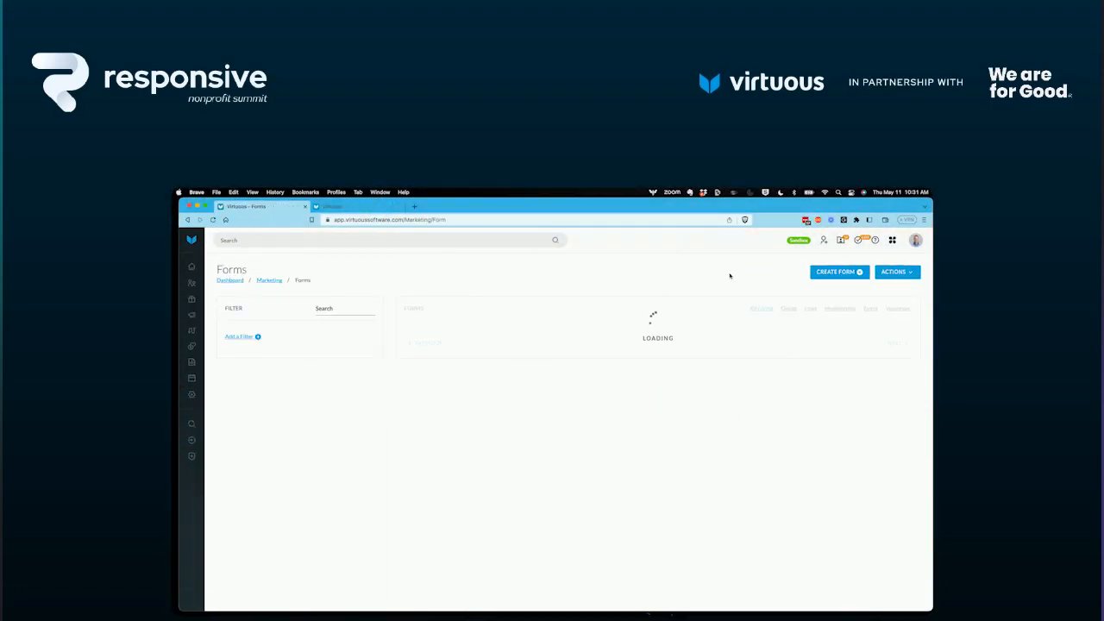
{"action": "left_click", "coordinate": [896, 274]}
{"action": "left_click", "coordinate": [890, 290]}
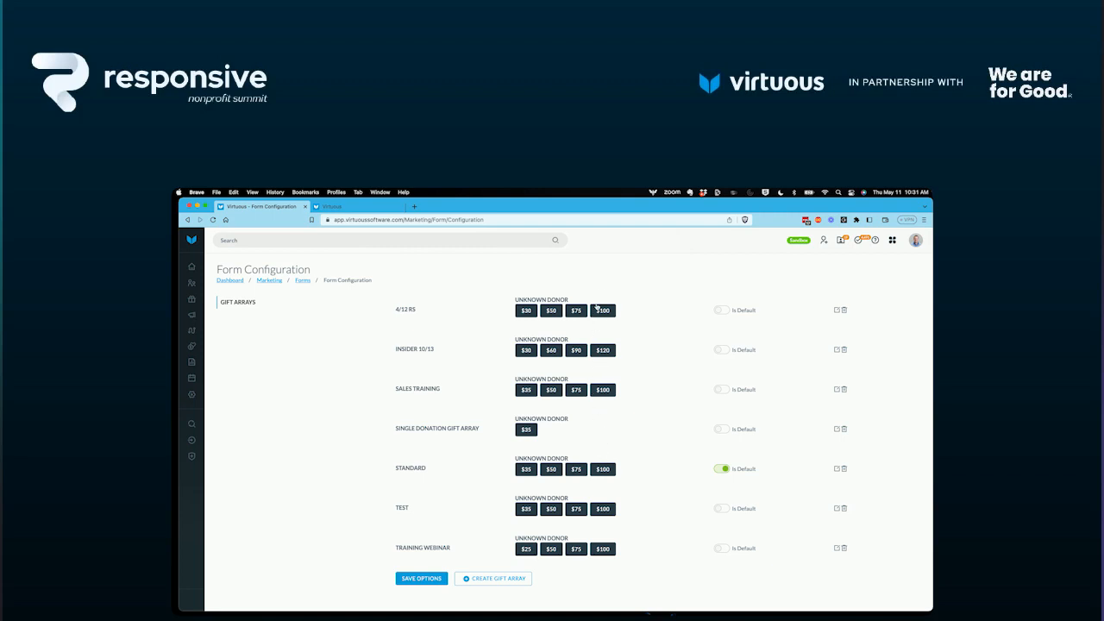
Create a new gift array named RNS Giving Array, base its known donor options on Average Gift Amount, and preview it.
{"action": "left_click", "coordinate": [513, 583]}
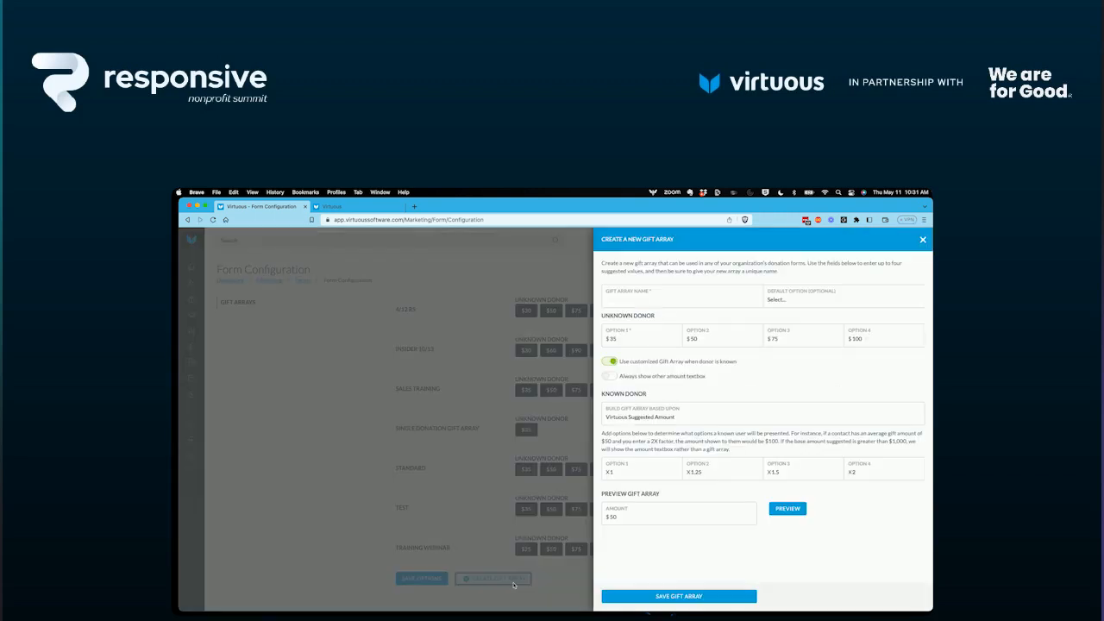
{"action": "left_click", "coordinate": [625, 297]}
{"action": "type", "text": "RNS Giving Array"}
{"action": "left_click", "coordinate": [679, 418]}
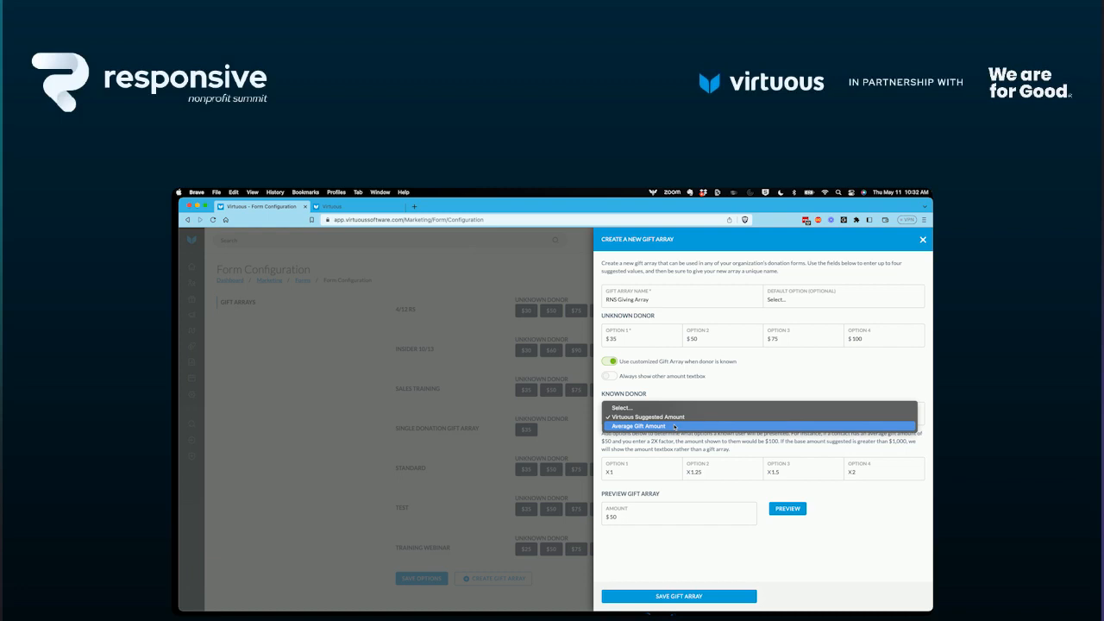
{"action": "left_click", "coordinate": [675, 426]}
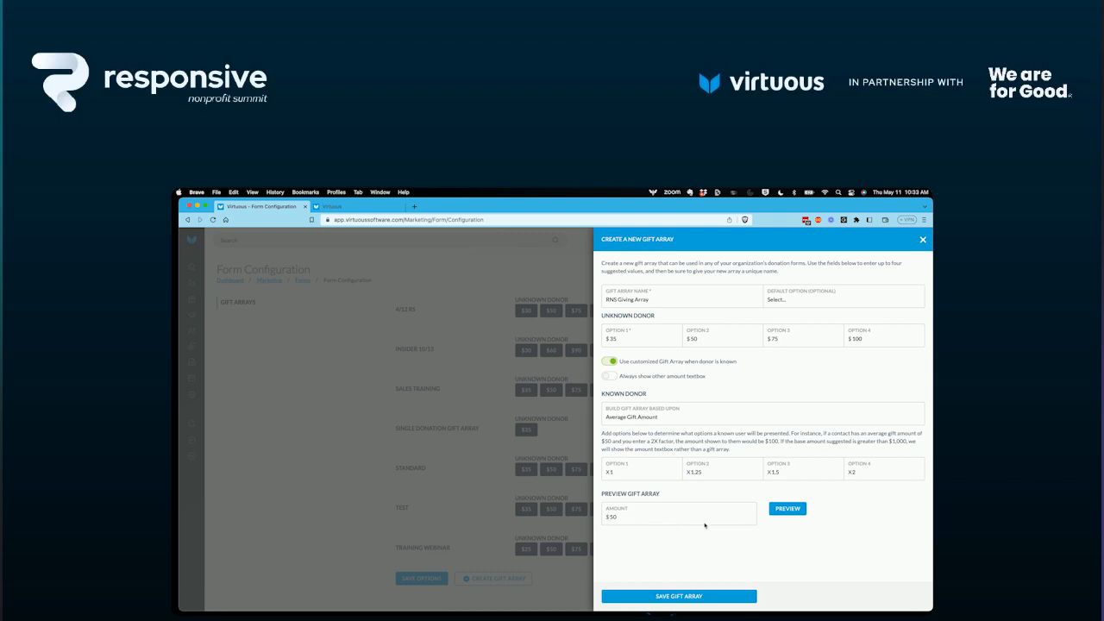
{"action": "left_click", "coordinate": [789, 509]}
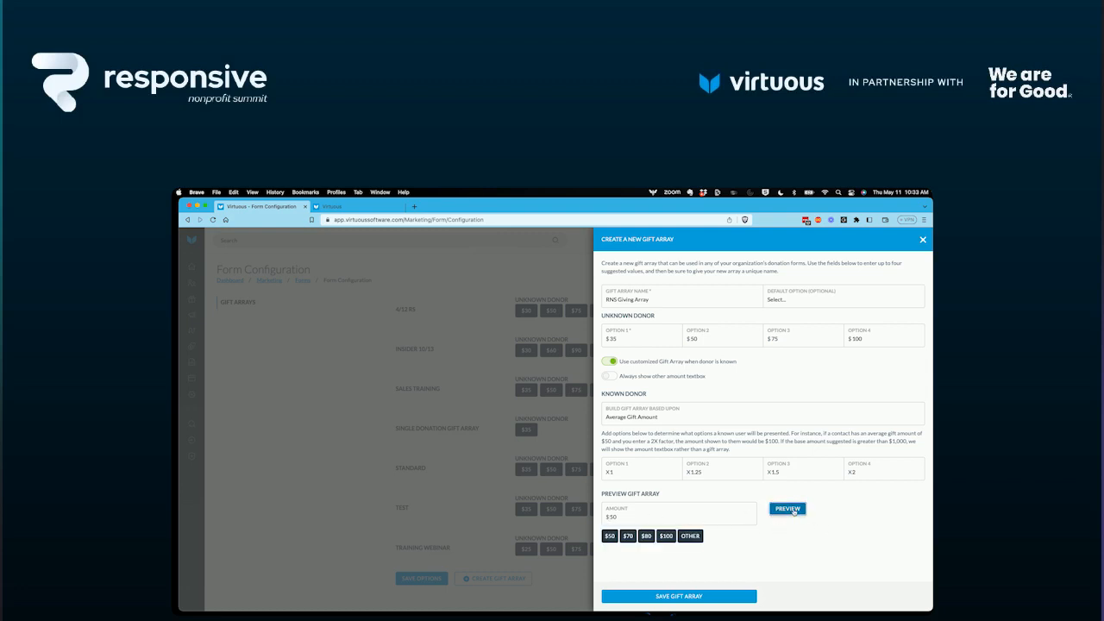